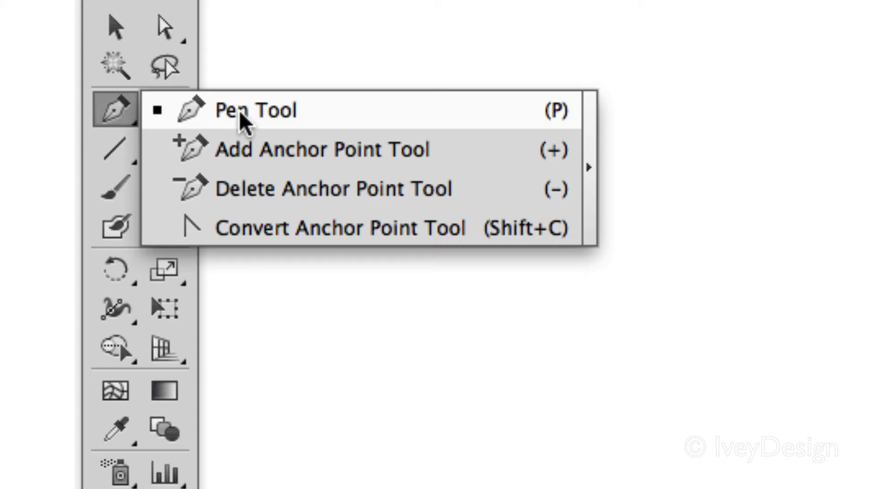
# Pick the Pen tool, keeping no fill and a 1 pt black stroke
pyautogui.click(243, 124)
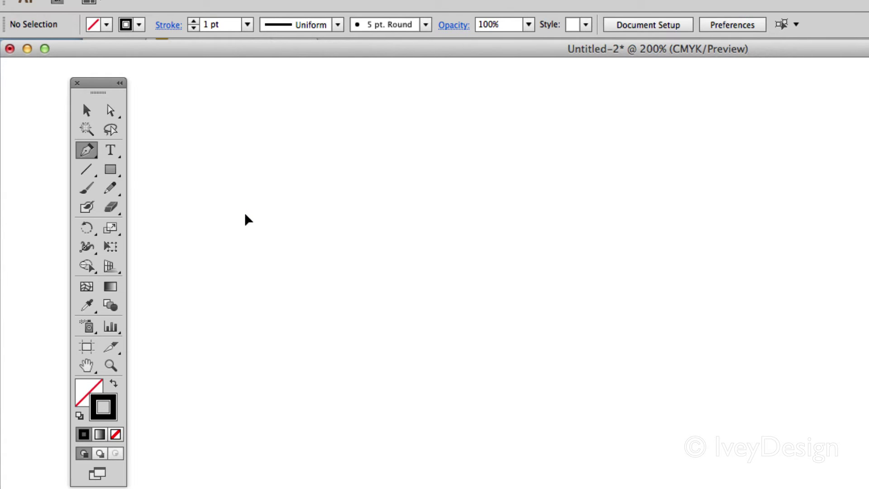
# Place eleven straight-segment zigzag corners, running right and then back toward the start
pyautogui.click(244, 215)
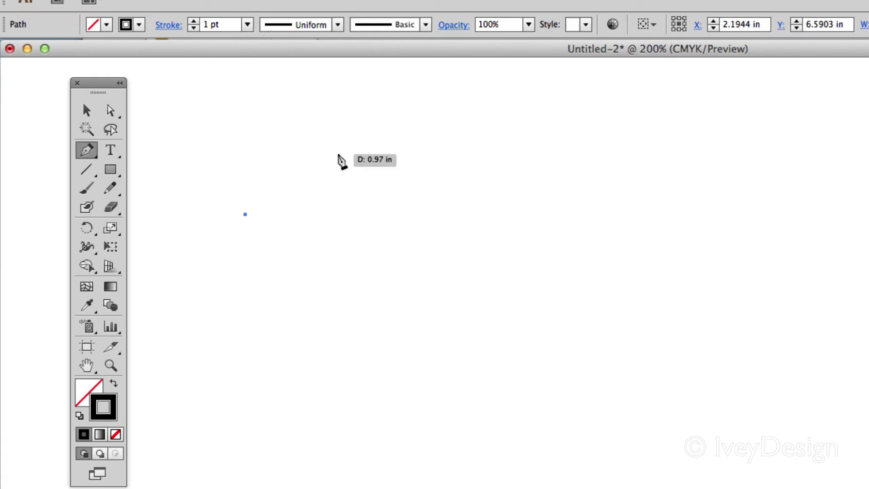
pyautogui.click(338, 155)
pyautogui.click(367, 206)
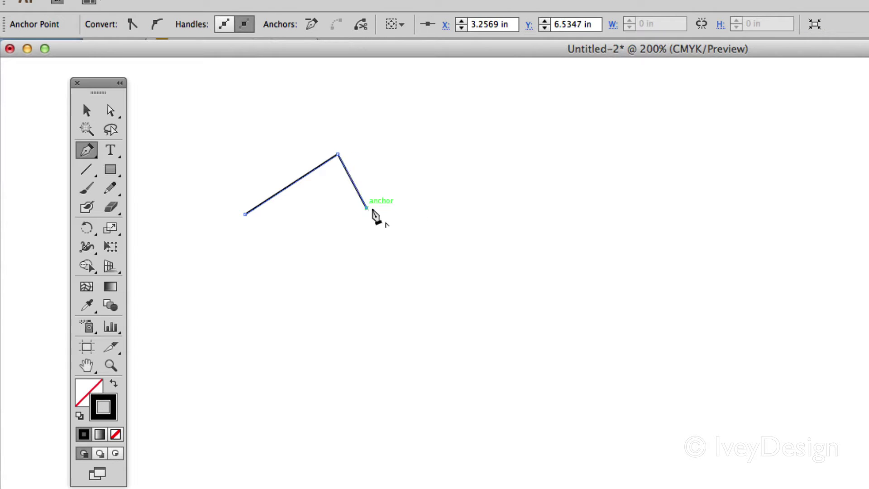
pyautogui.click(462, 166)
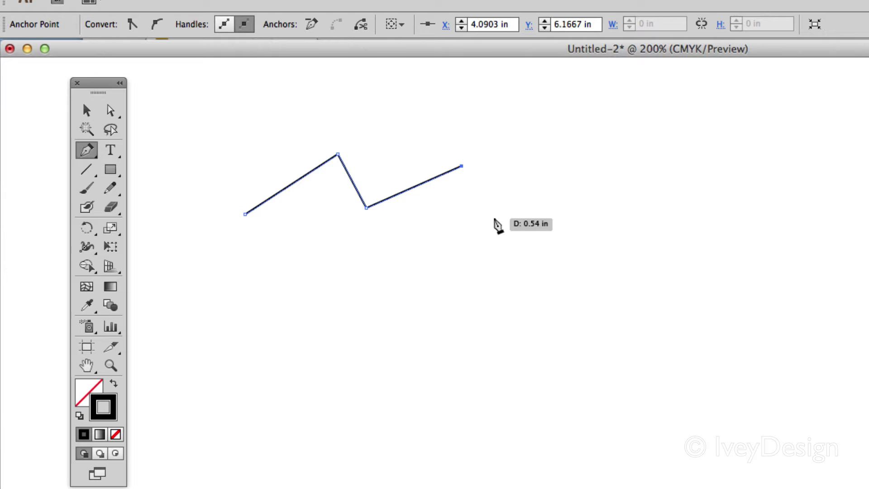
pyautogui.click(493, 218)
pyautogui.click(560, 179)
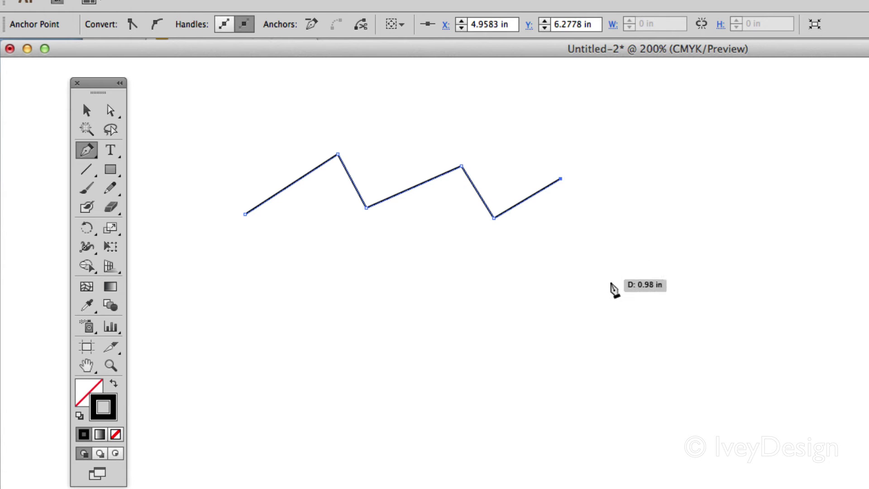
pyautogui.click(610, 283)
pyautogui.click(512, 313)
pyautogui.click(461, 233)
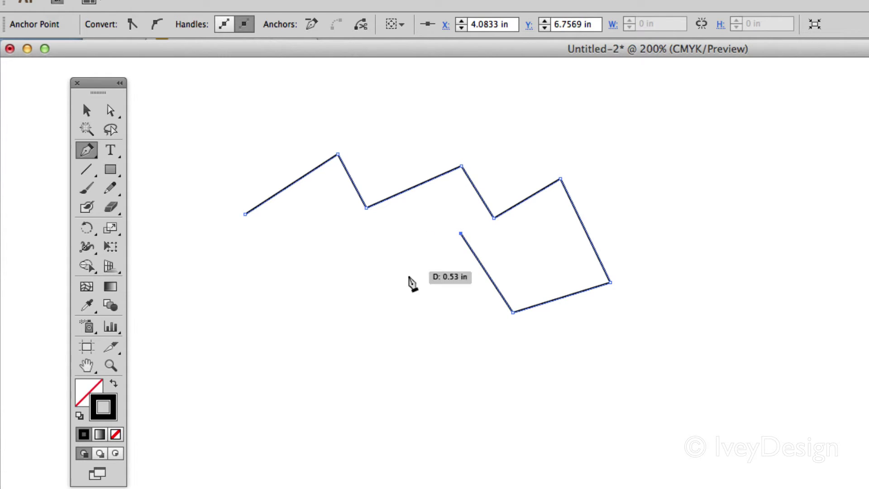
pyautogui.click(394, 283)
pyautogui.click(322, 226)
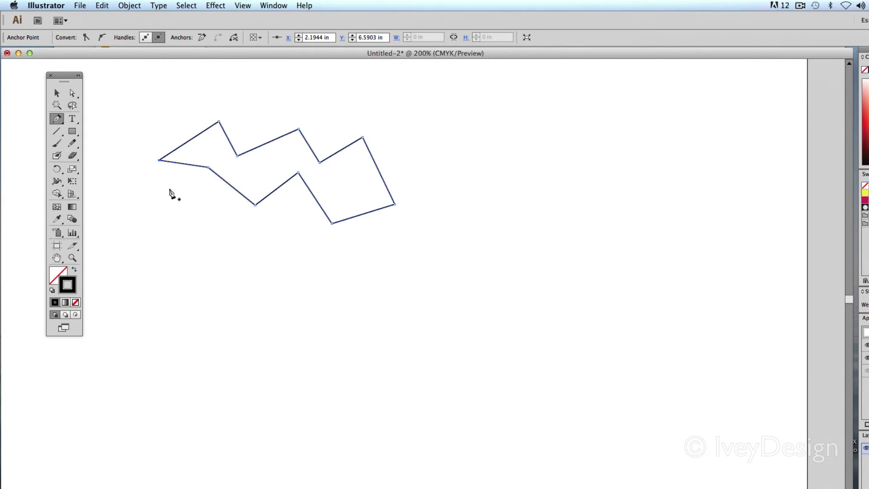
# Deselect the finished closed zigzag outline by clicking empty canvas
pyautogui.keyDown('super'); pyautogui.click(170, 190); pyautogui.keyUp('super')
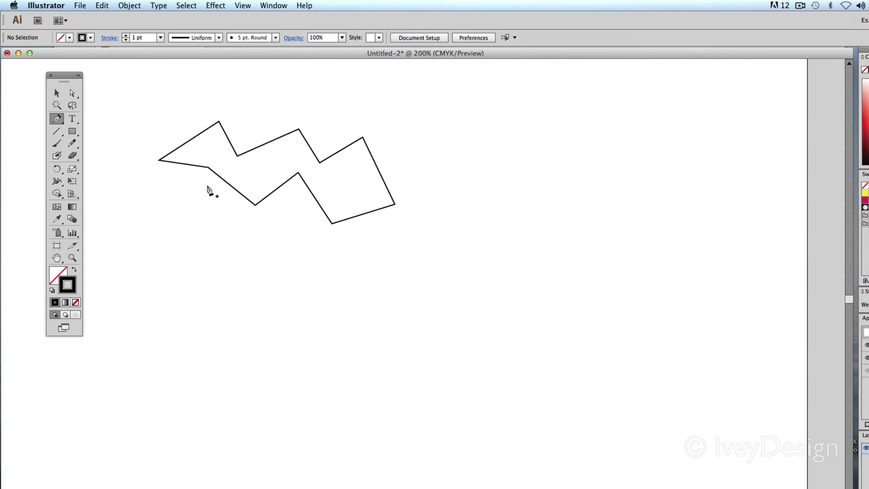